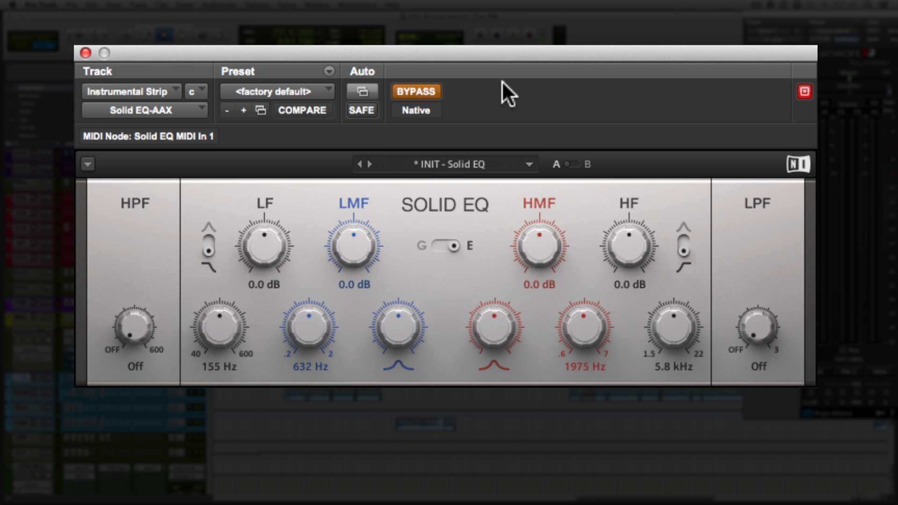
# Take the Solid EQ out of bypass and set its HMF frequency to 3476 Hz
pyautogui.click(414, 91)
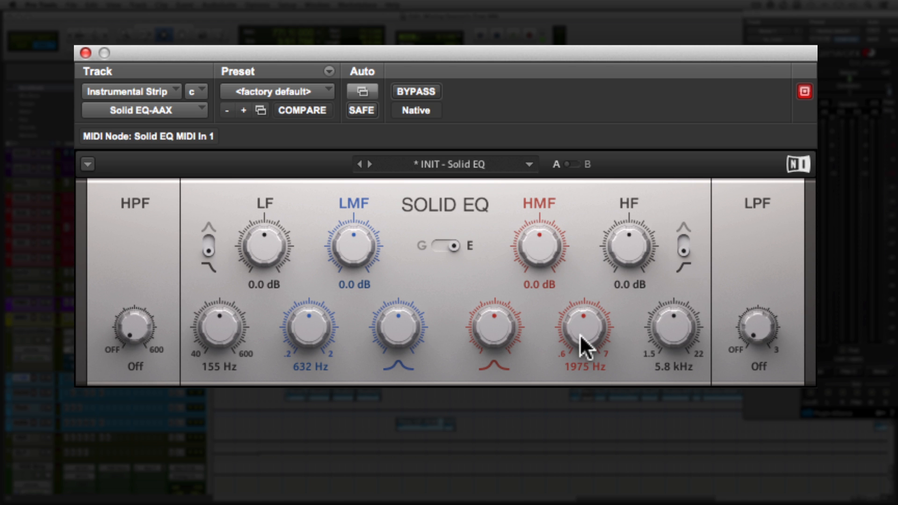
pyautogui.moveTo(583, 338)
pyautogui.mouseDown()
pyautogui.moveTo(583, 309)
pyautogui.moveTo(583, 347)
pyautogui.mouseUp()
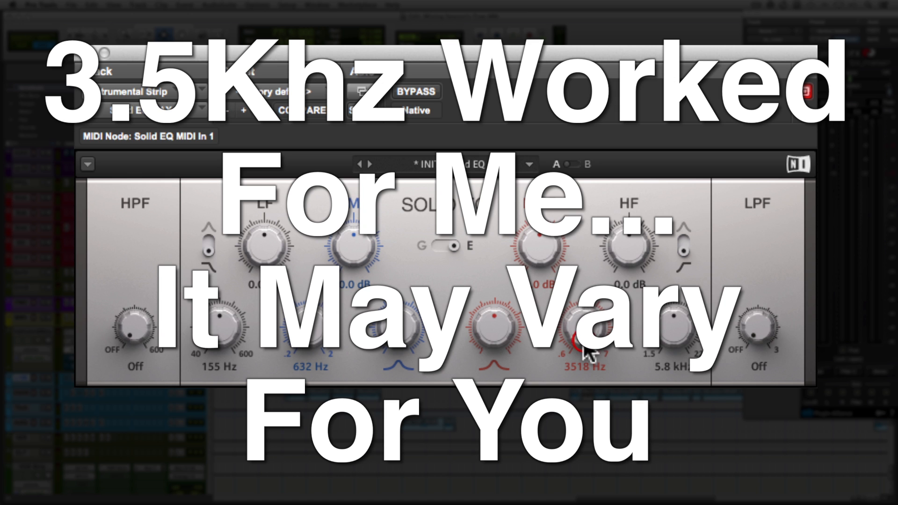
pyautogui.scroll(-1, 582, 346)
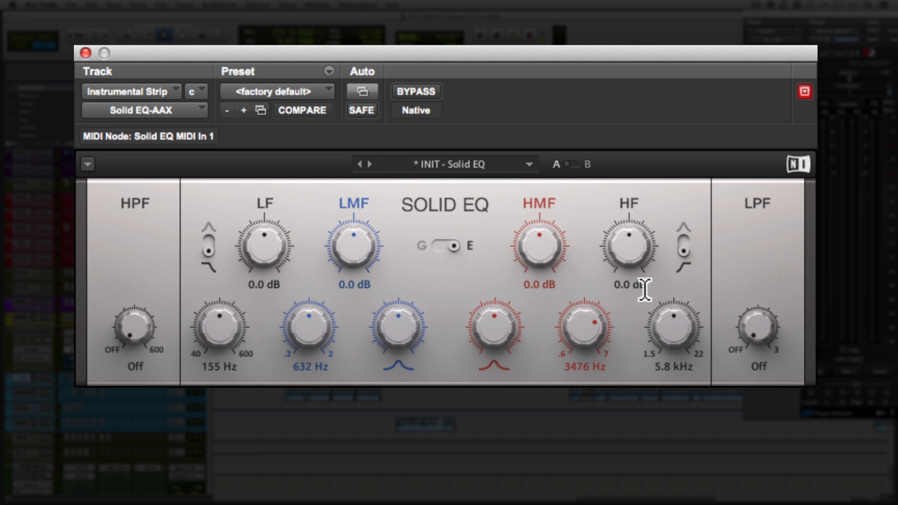
# Play the song and cut the Solid EQ's HMF gain to -7.6 dB
pyautogui.press('space')
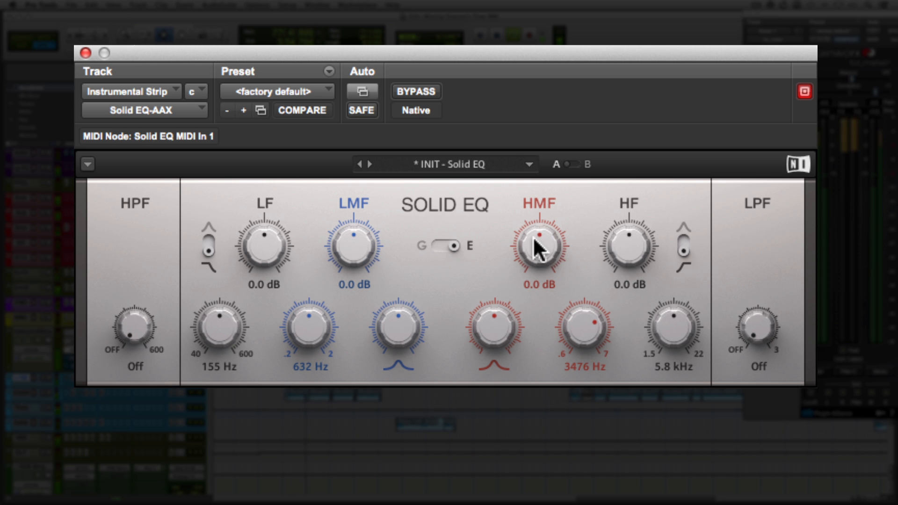
pyautogui.moveTo(536, 238); pyautogui.dragTo(536, 299)
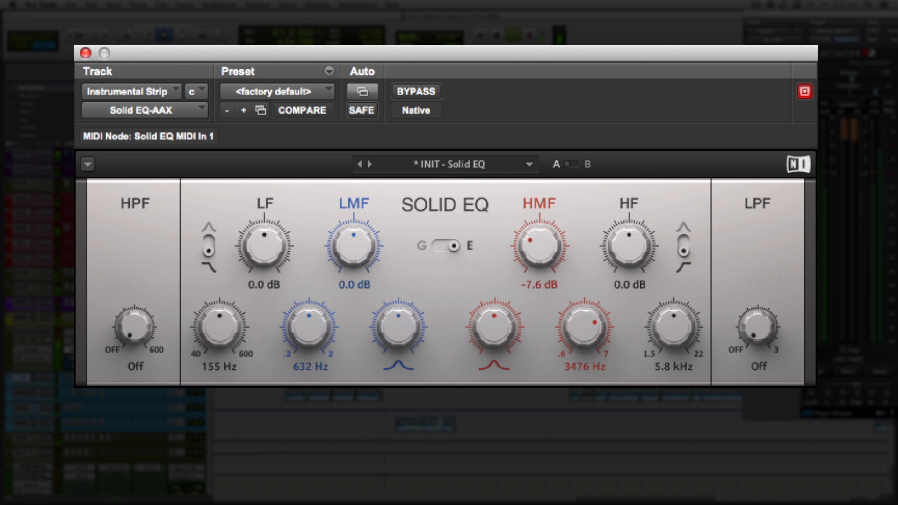
pyautogui.moveTo(536, 238); pyautogui.dragTo(536, 238)
# Compare the Solid EQ bypassed and enabled during playback, and fine-tune its HMF gain to -8.0 dB
pyautogui.press('space')
pyautogui.click(412, 91)
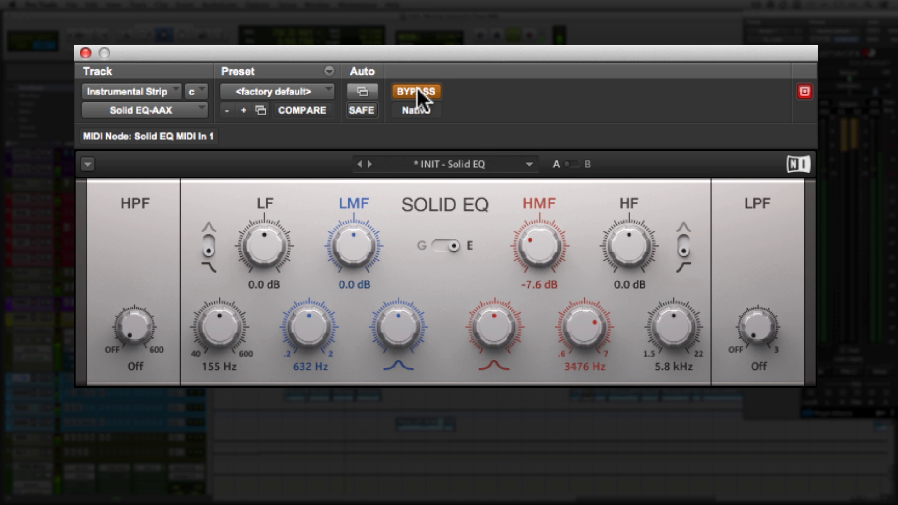
pyautogui.click(416, 90)
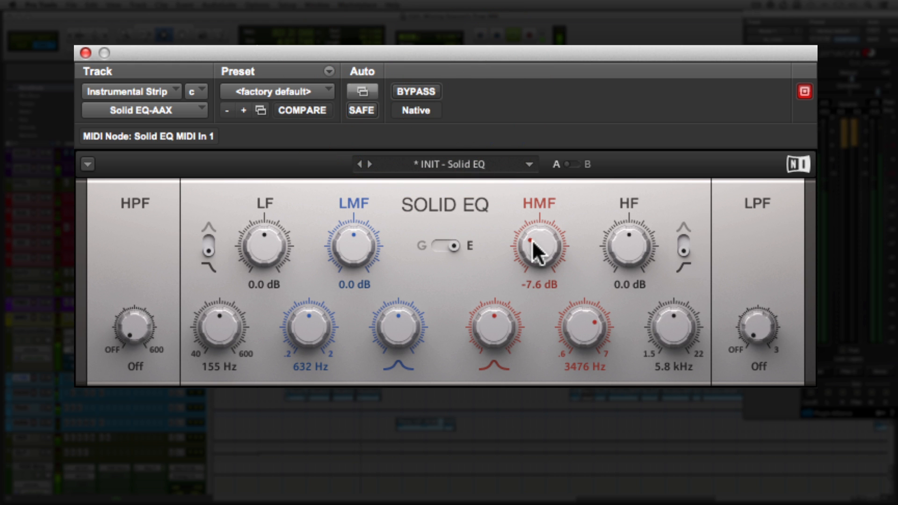
pyautogui.moveTo(532, 241); pyautogui.dragTo(531, 245)
pyautogui.press('space')
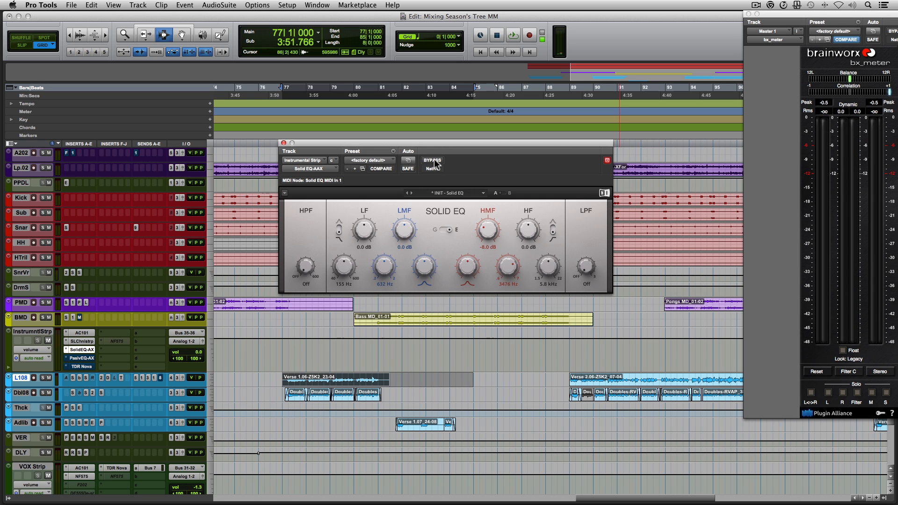
# Play the full mix from bar 77, switching the Solid EQ bypass on and off to compare the sound
pyautogui.press('space')
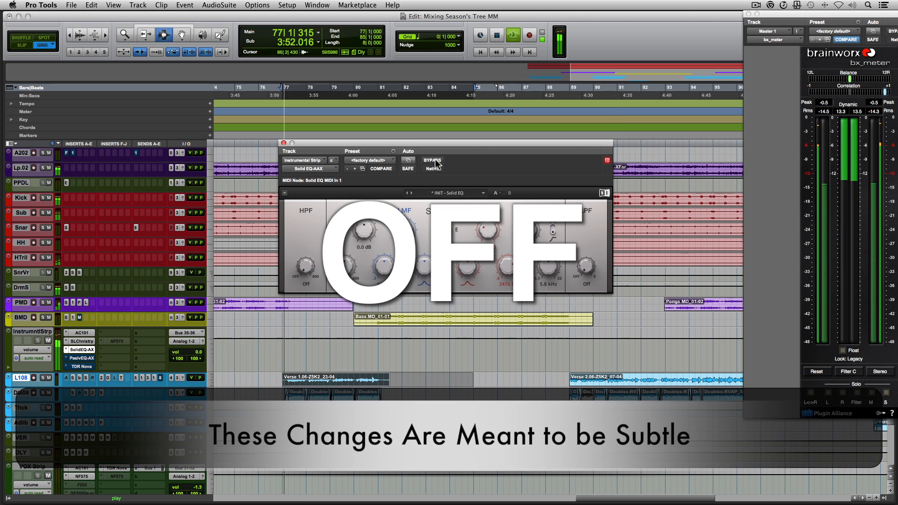
pyautogui.click(433, 161)
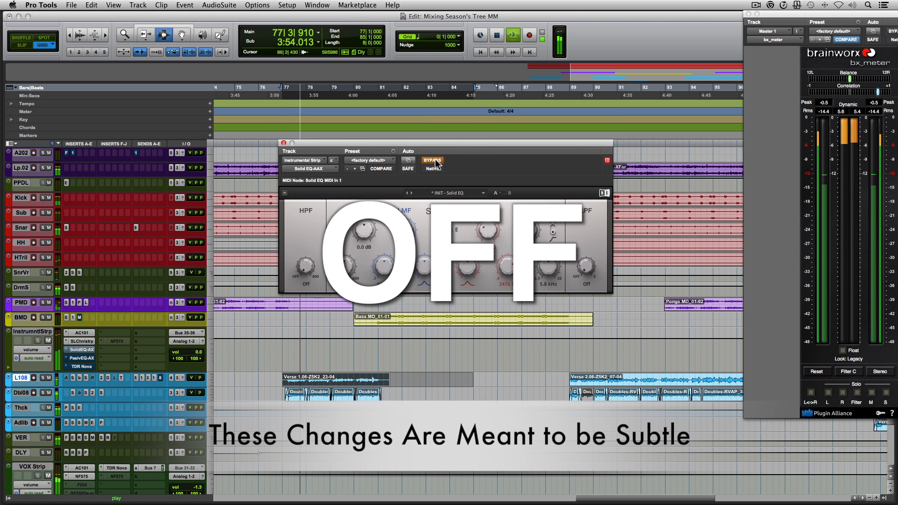
pyautogui.click(432, 160)
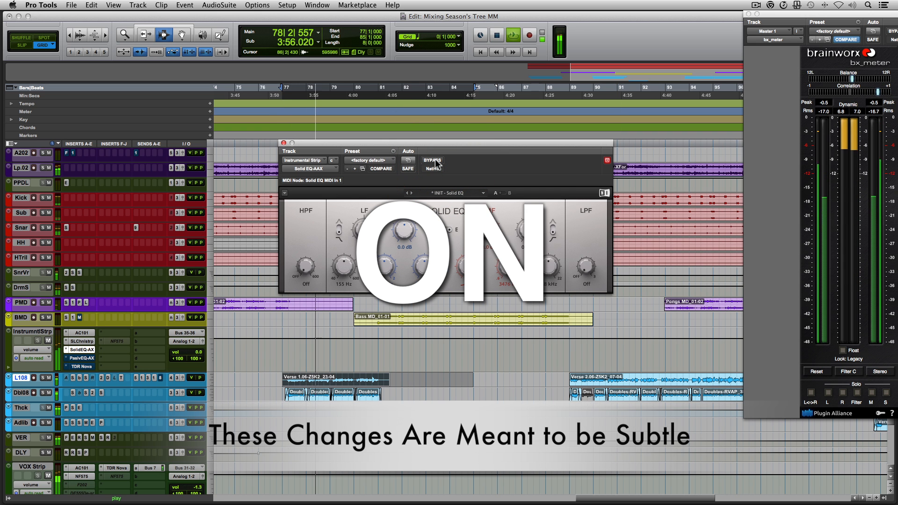
pyautogui.click(433, 161)
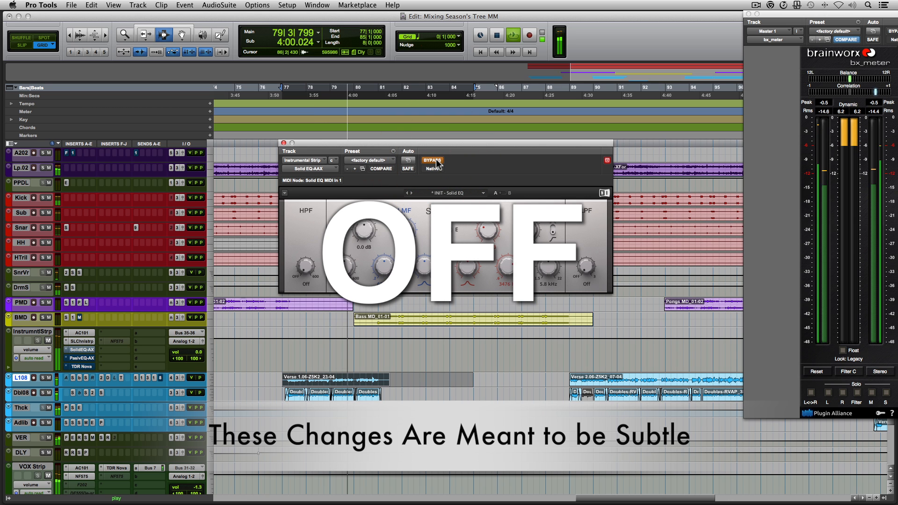
pyautogui.click(433, 161)
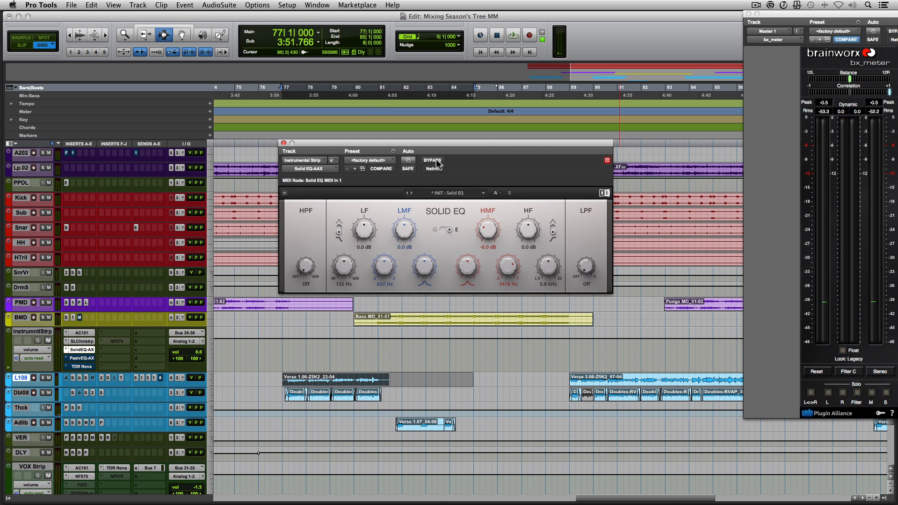
pyautogui.press('space')
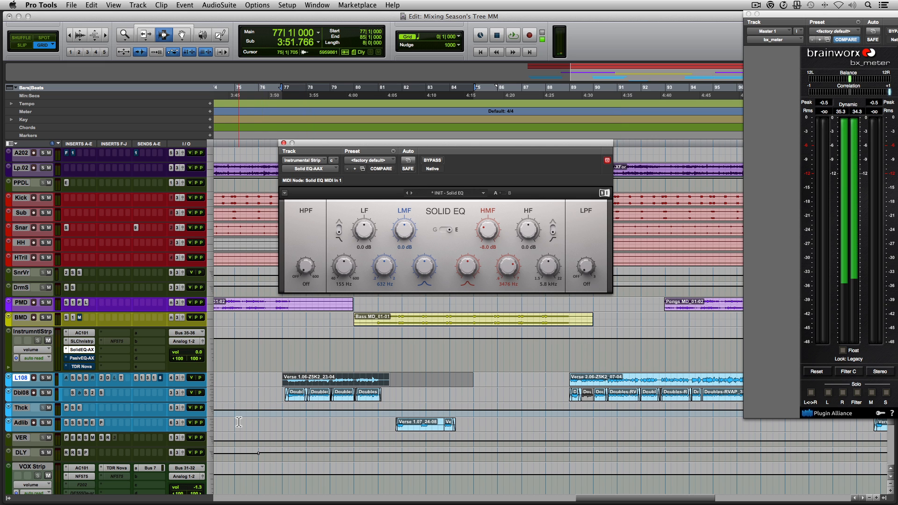
# Mute the VOX Strip track and move the Solid EQ window up slightly
pyautogui.scroll(-1, 210, 421)
pyautogui.click(48, 462)
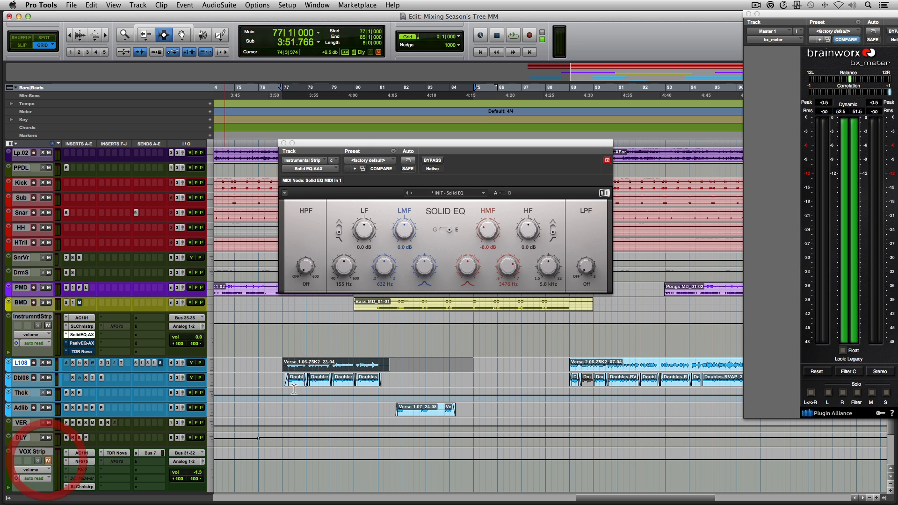
pyautogui.moveTo(451, 146); pyautogui.dragTo(450, 140)
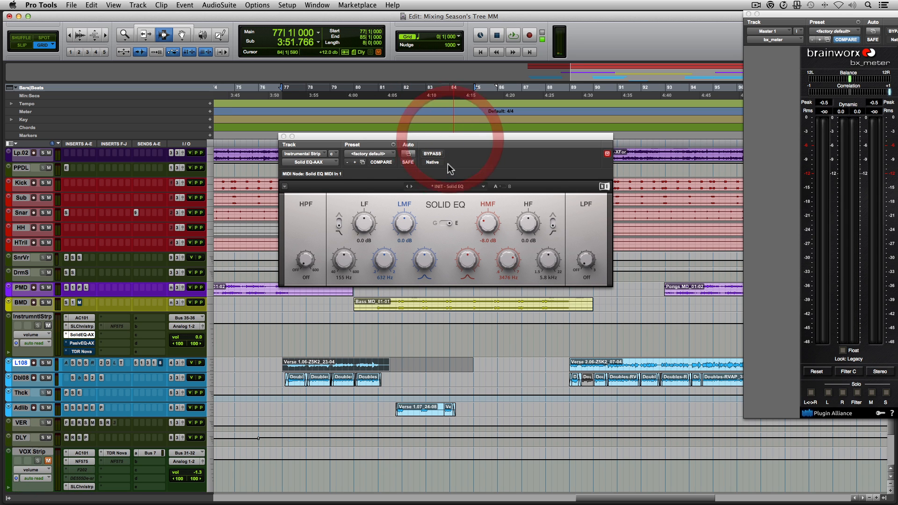
# Play the instrumental without vocals, first with the Solid EQ bypassed and then with it enabled
pyautogui.click(432, 153)
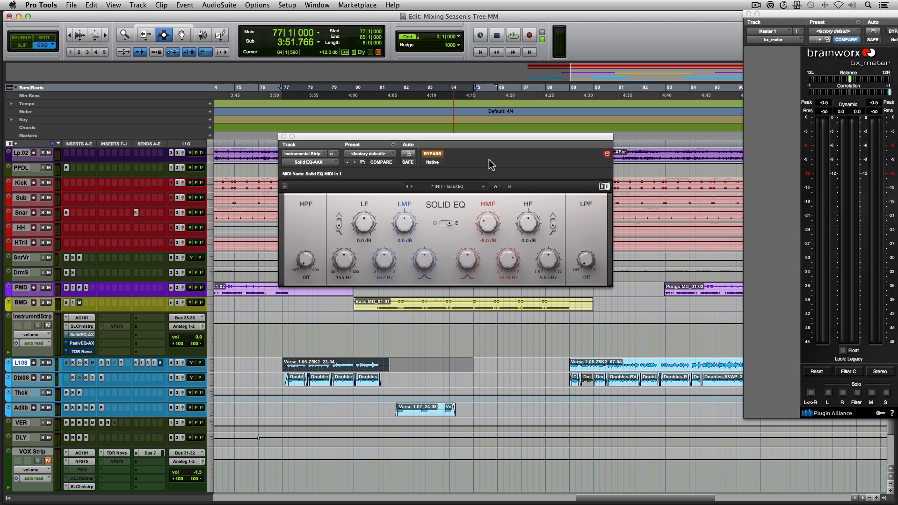
pyautogui.press('space')
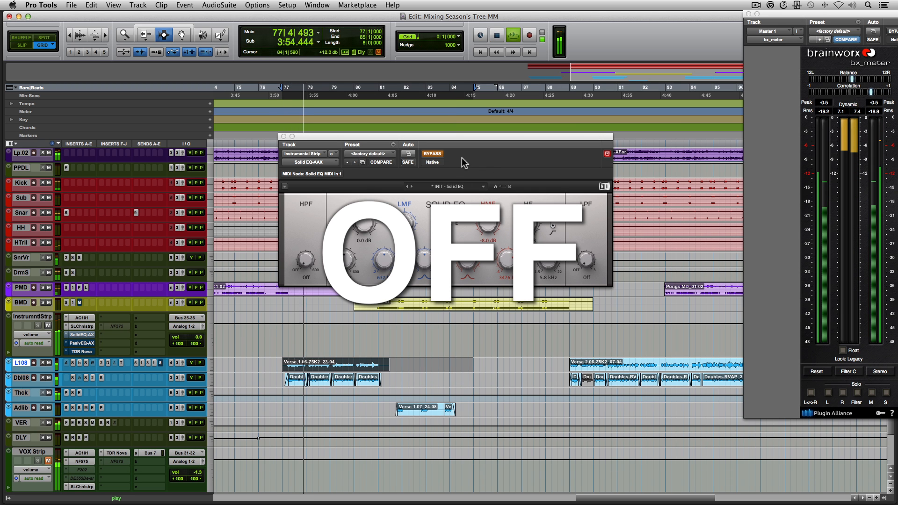
pyautogui.click(437, 156)
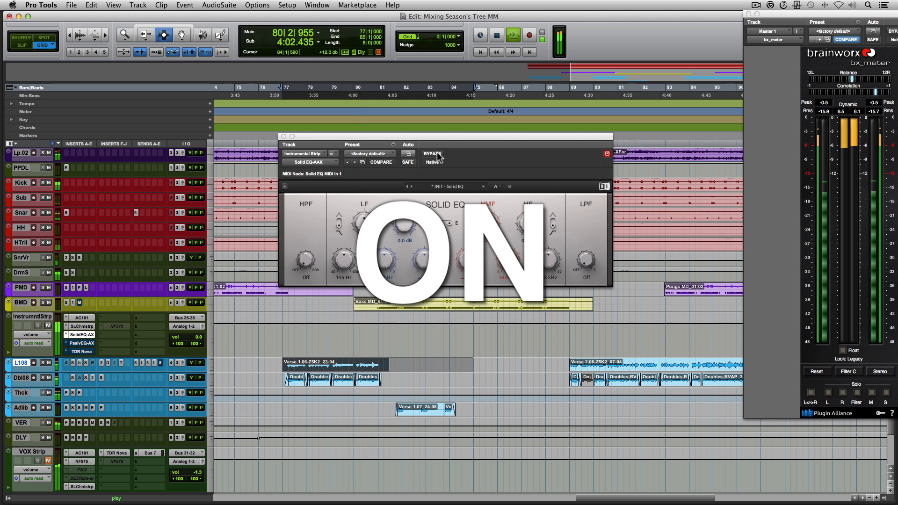
pyautogui.press('space')
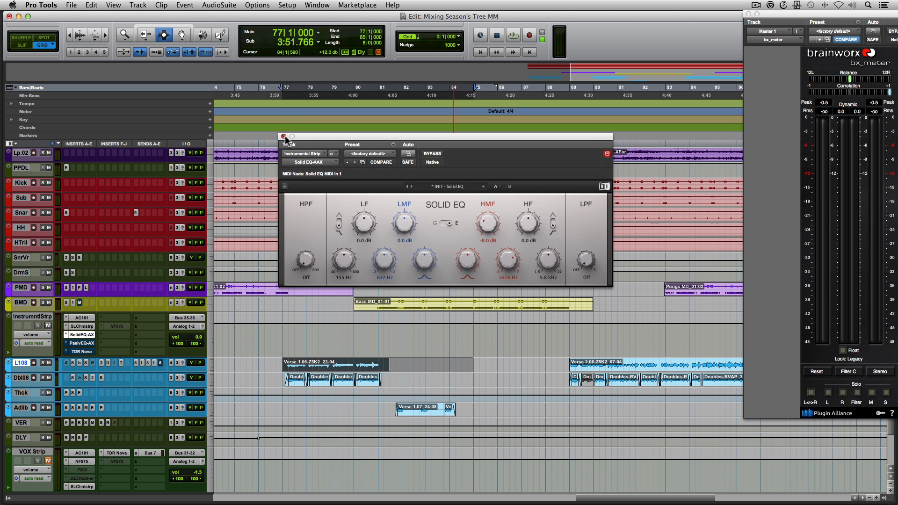
# Bring up the Passive EQ on the Instrumental Strip and toggle its Mid/Side mode, leaving it in Mid/Side
pyautogui.moveTo(442, 138); pyautogui.dragTo(446, 141)
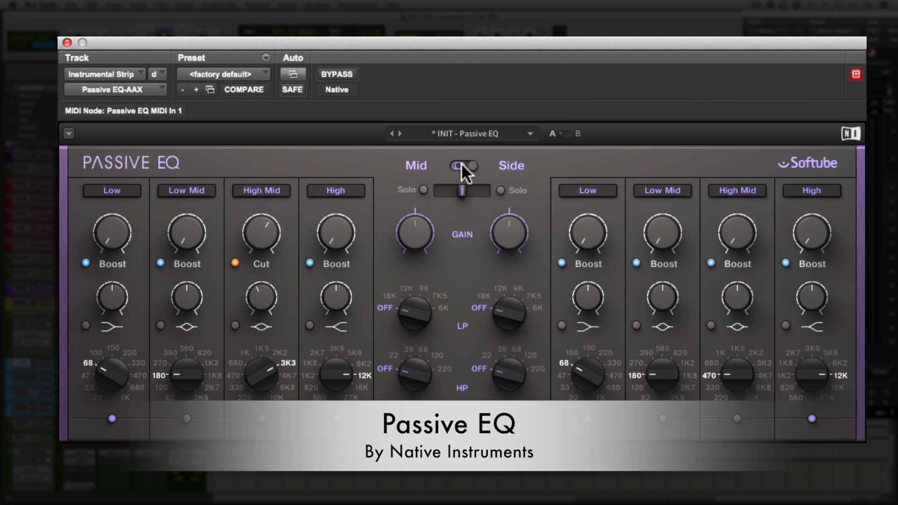
pyautogui.click(461, 164)
pyautogui.click(461, 164)
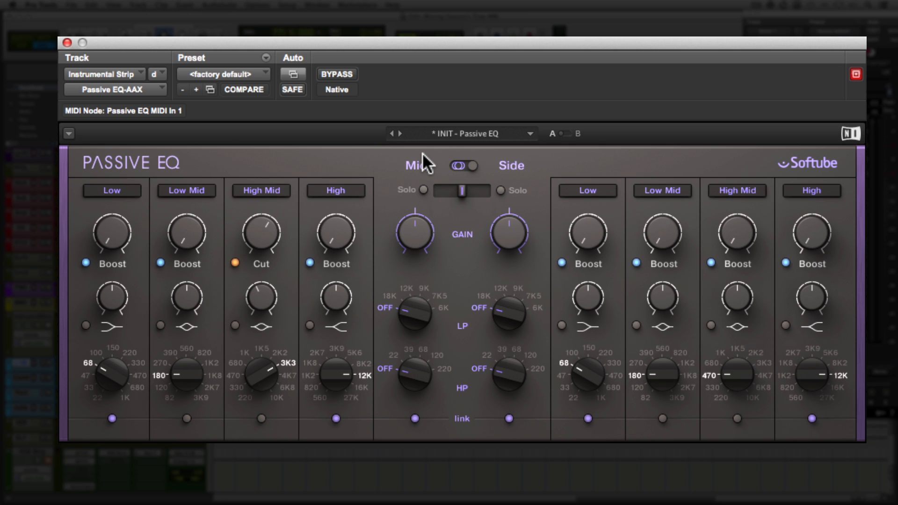
pyautogui.click(463, 165)
pyautogui.click(463, 166)
# Link the High Mid bands to match their settings, unlink them, and turn down the side channel's High Mid cut
pyautogui.click(262, 420)
pyautogui.click(261, 421)
pyautogui.moveTo(735, 235); pyautogui.dragTo(738, 314)
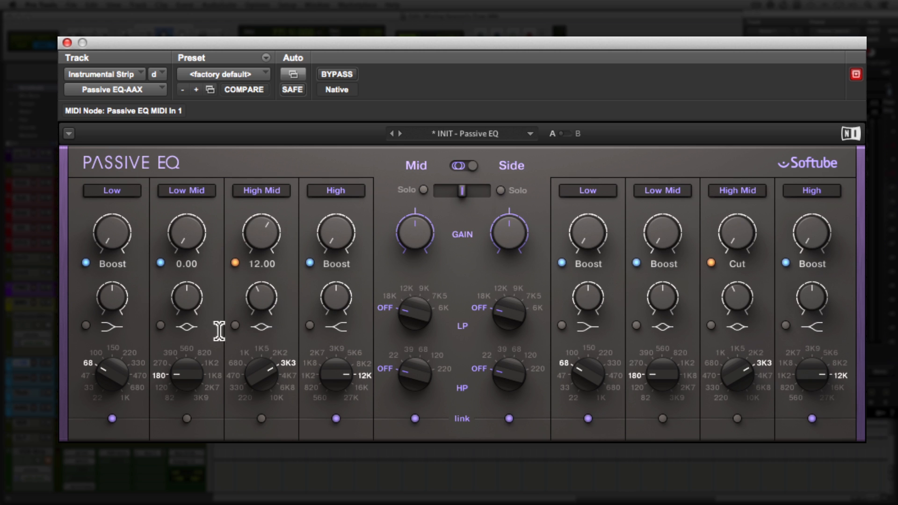
# Keep the mid channel's High Mid frequency at 3K3 and reset that band's cut to 0.00
pyautogui.moveTo(255, 373); pyautogui.dragTo(255, 376)
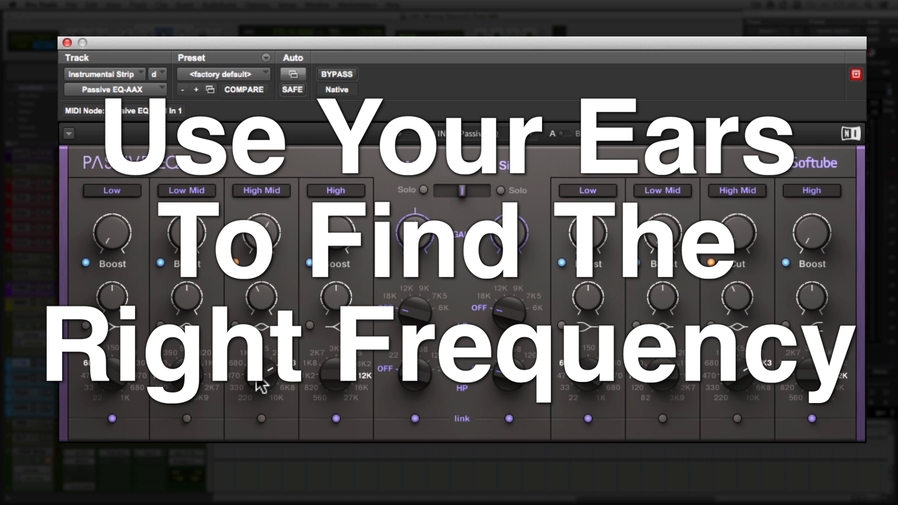
pyautogui.click(257, 299)
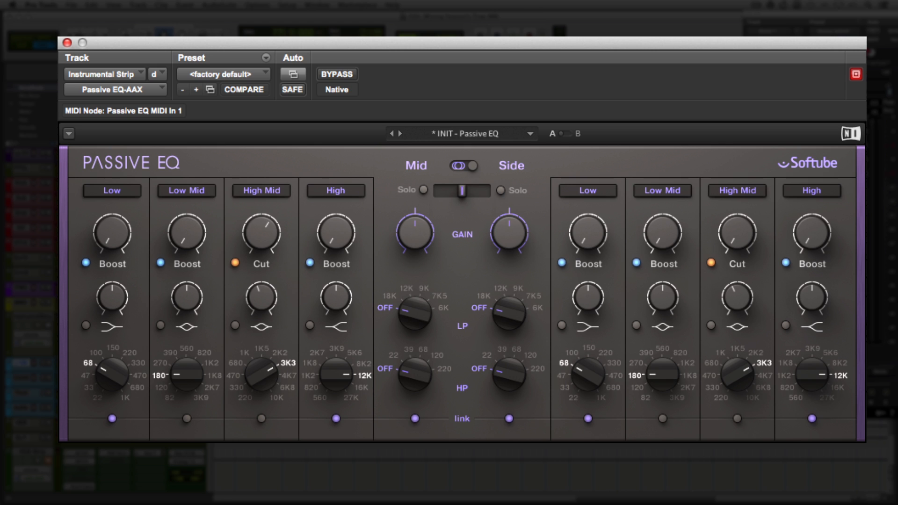
pyautogui.click(257, 298)
pyautogui.moveTo(267, 233)
pyautogui.keyDown('alt'); pyautogui.click(263, 230); pyautogui.keyUp('alt')
# Unmute the VOX Strip track and raise the mid channel's High Mid cut during playback
pyautogui.click(46, 460)
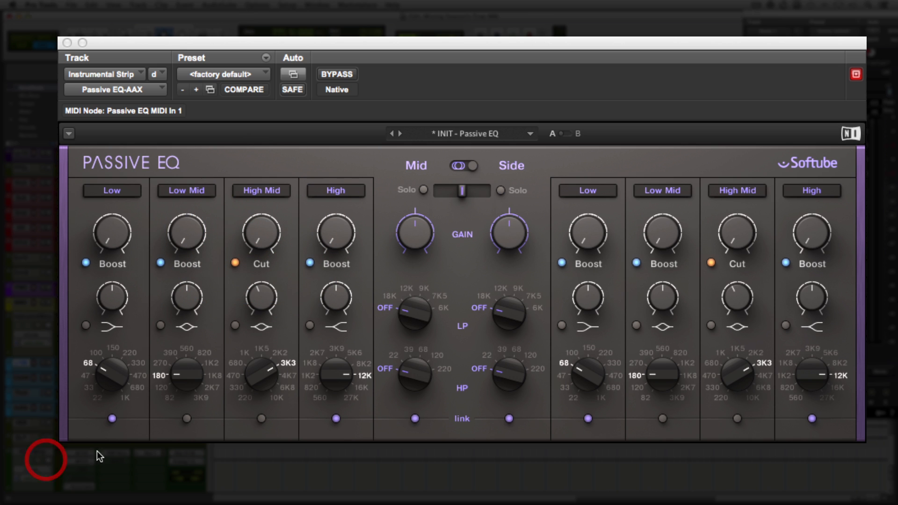
pyautogui.moveTo(257, 196)
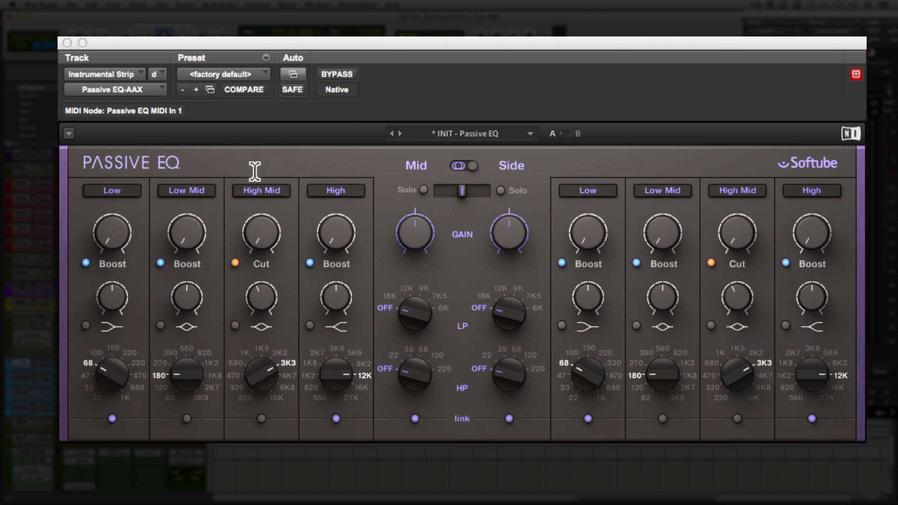
pyautogui.moveTo(280, 227)
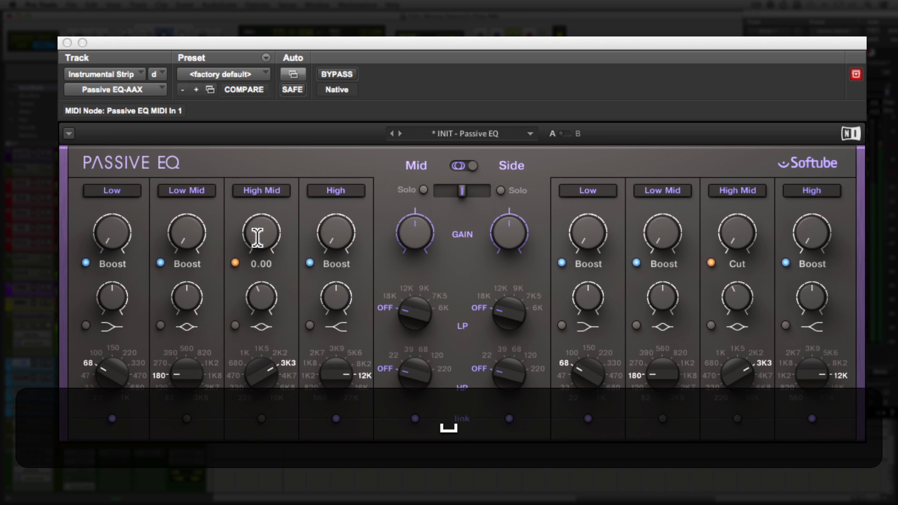
pyautogui.moveTo(257, 237); pyautogui.dragTo(261, 235)
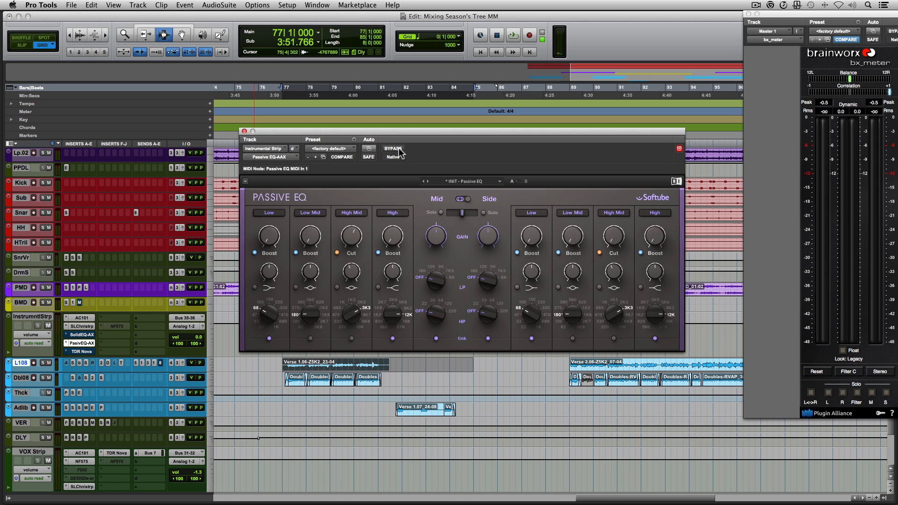
# Play the full mix from bar 77, toggling the Passive EQ bypass to compare the sound with vocals
pyautogui.click(393, 148)
pyautogui.press('space')
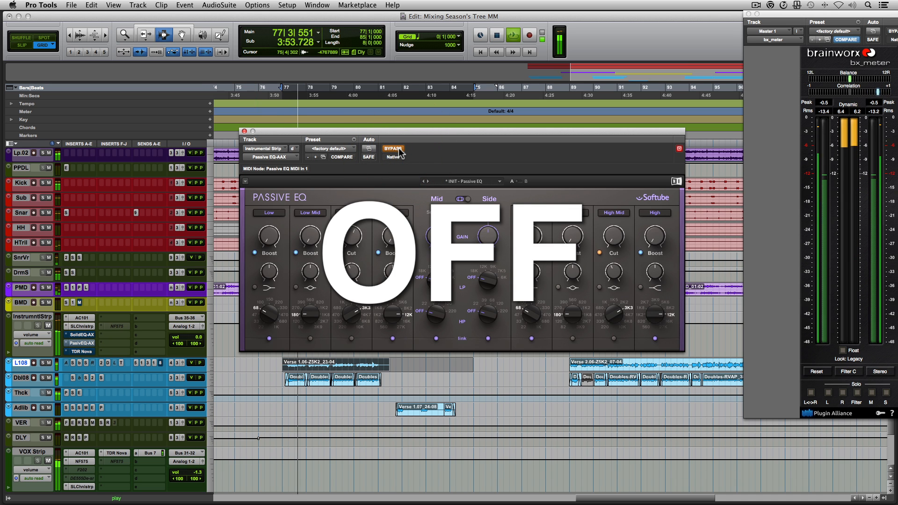
pyautogui.click(399, 149)
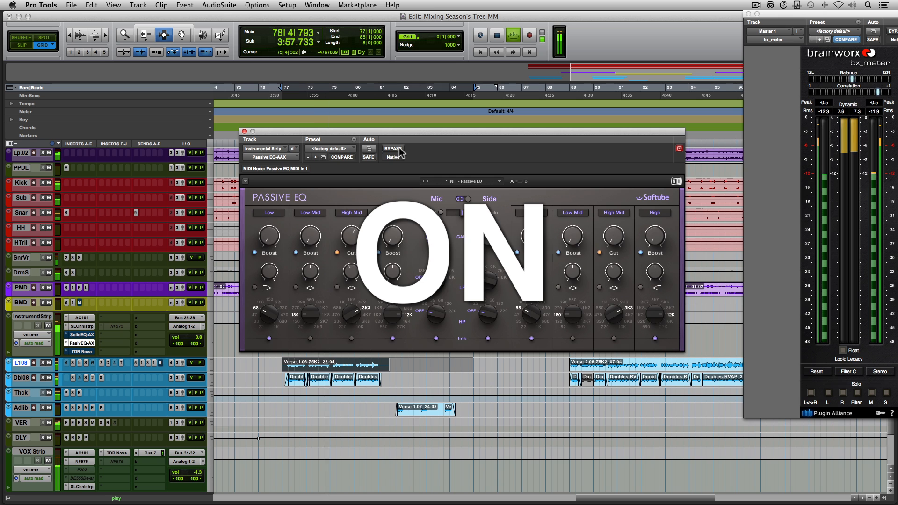
pyautogui.click(399, 149)
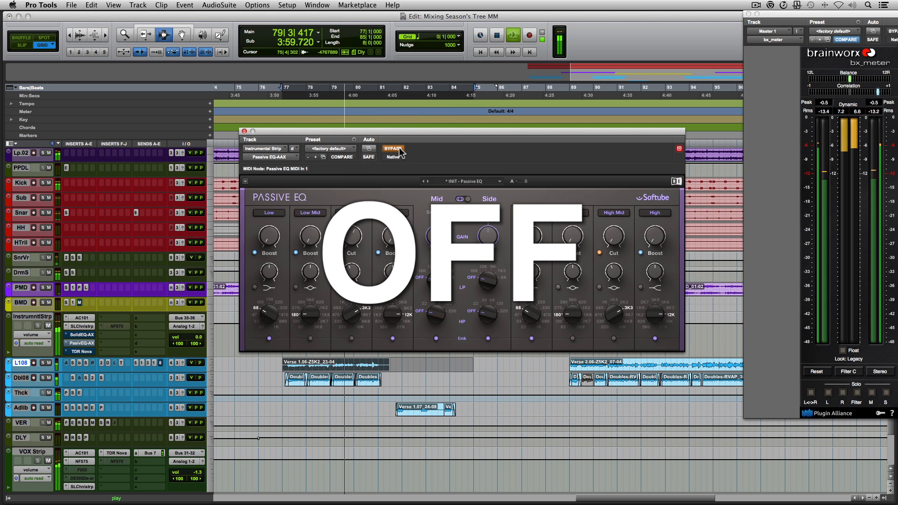
pyautogui.click(398, 149)
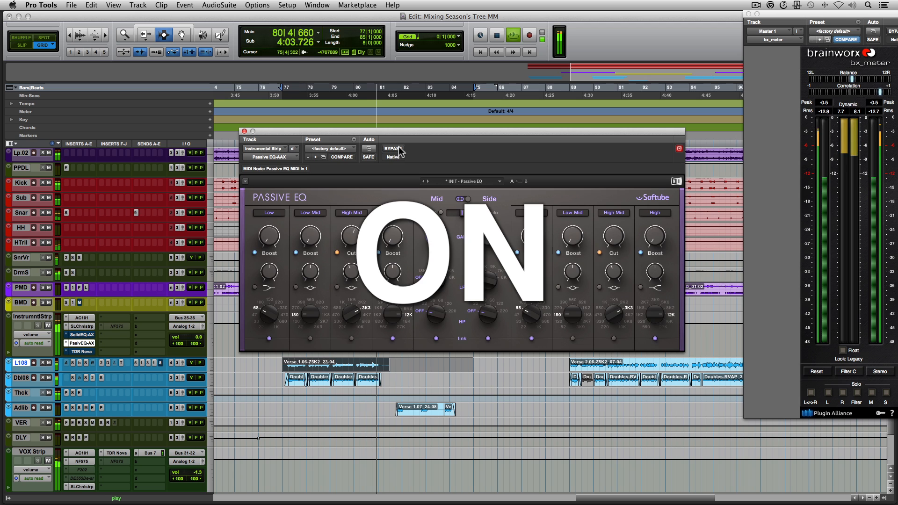
pyautogui.press('space')
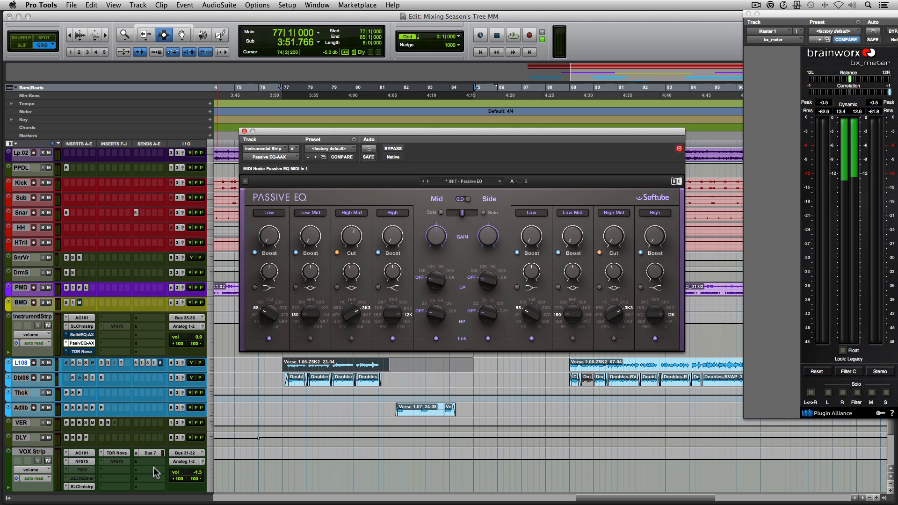
# Mute the VOX Strip track and play the instrumental from bar 77, toggling the Passive EQ bypass to compare
pyautogui.click(48, 461)
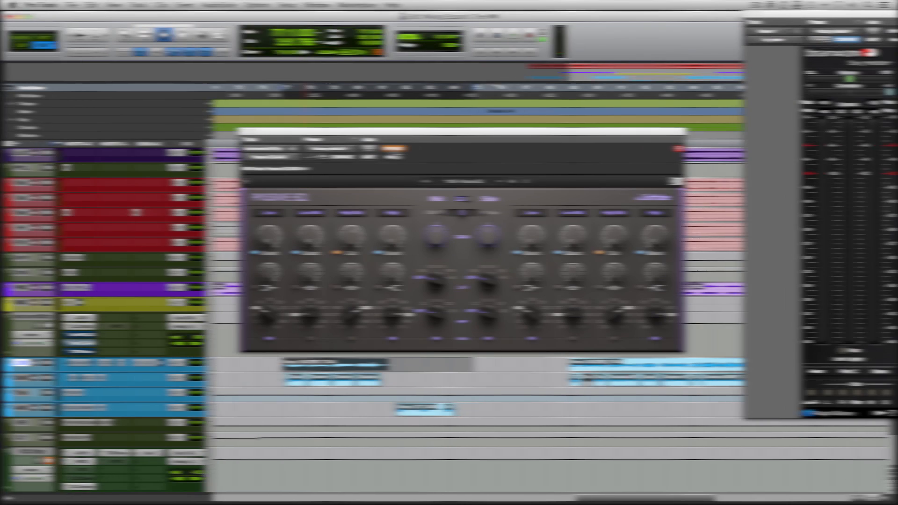
pyautogui.click(393, 149)
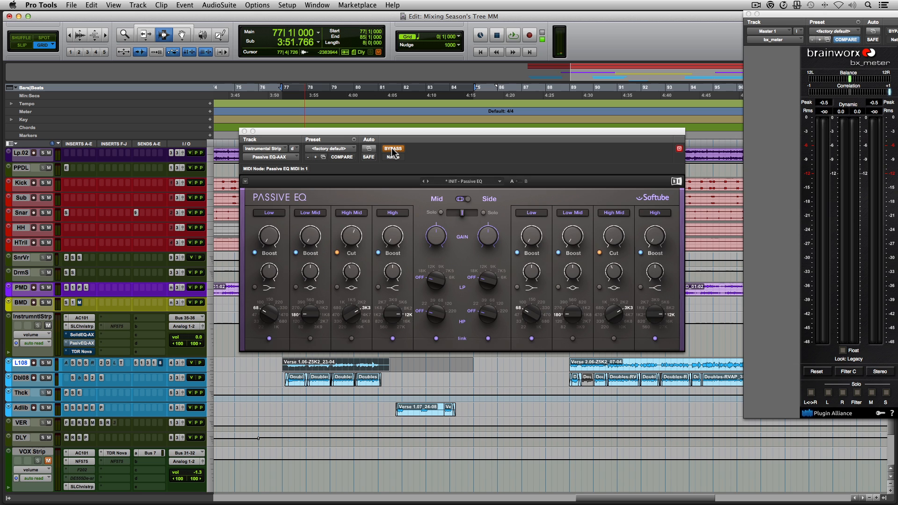
pyautogui.press('space')
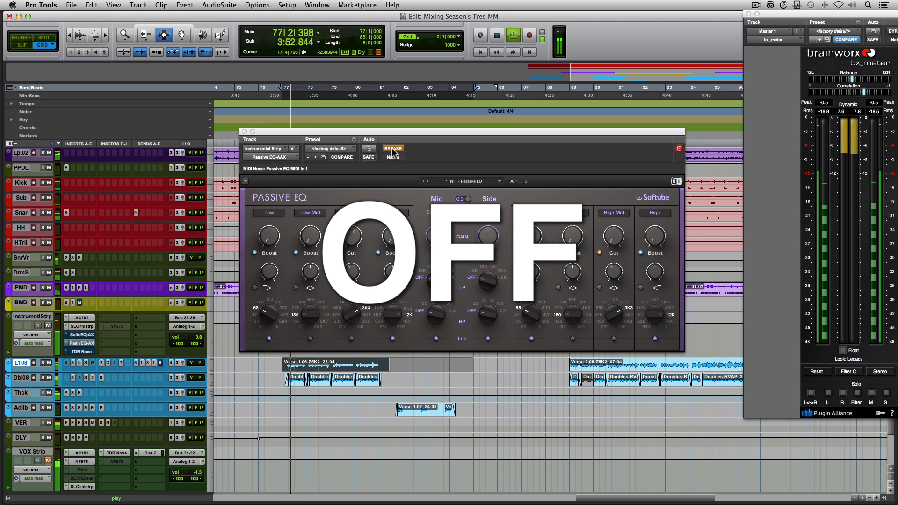
pyautogui.click(392, 148)
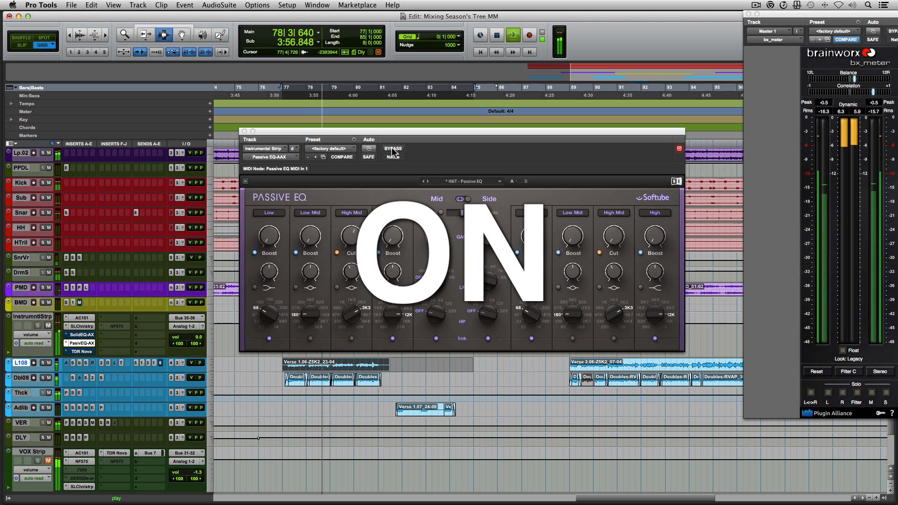
pyautogui.click(392, 149)
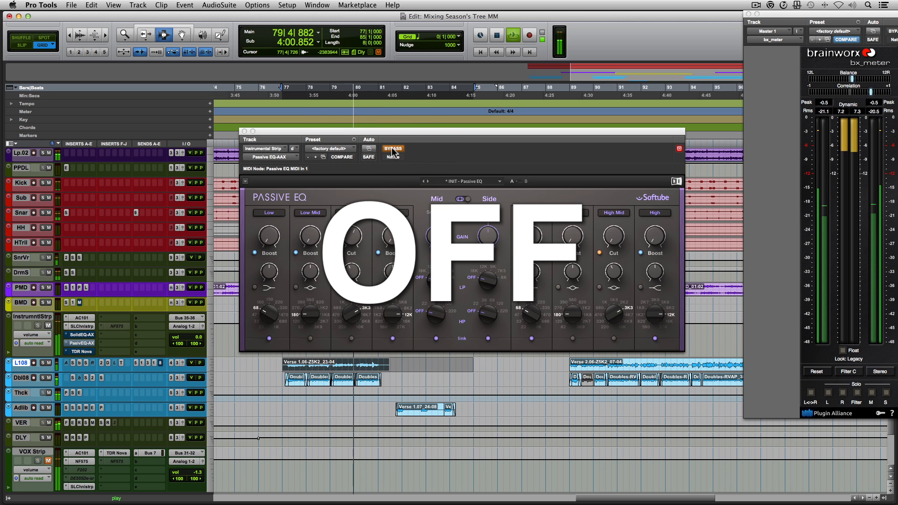
pyautogui.click(393, 149)
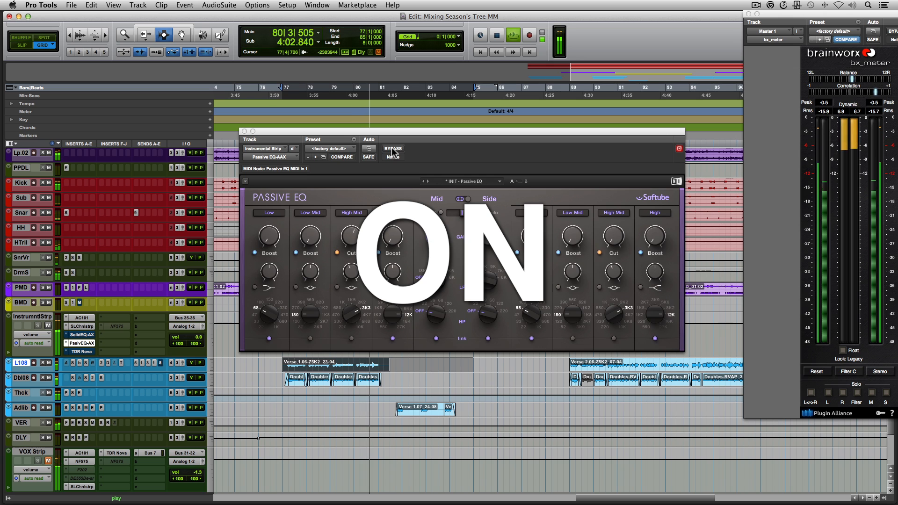
pyautogui.press('space')
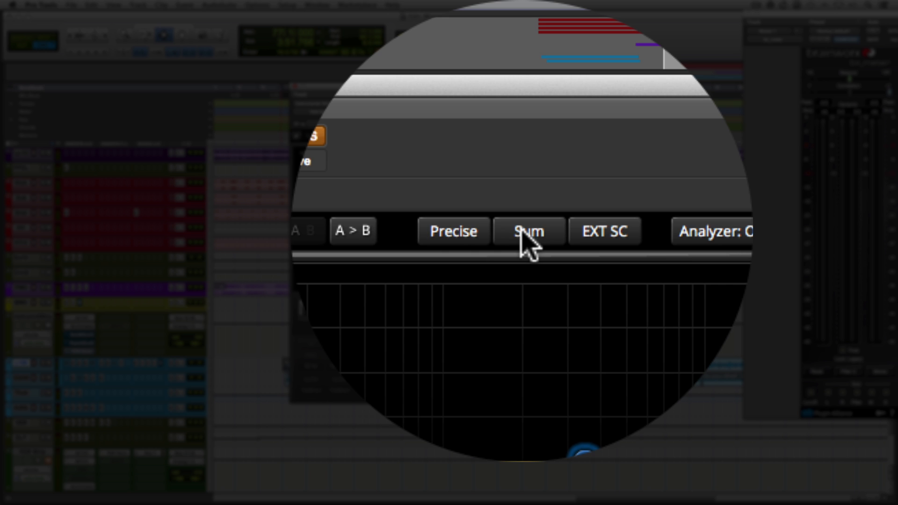
# Review TDR Nova's stereo mode and sidechain source options, leaving them at Sum and EXT SC
pyautogui.click(471, 227)
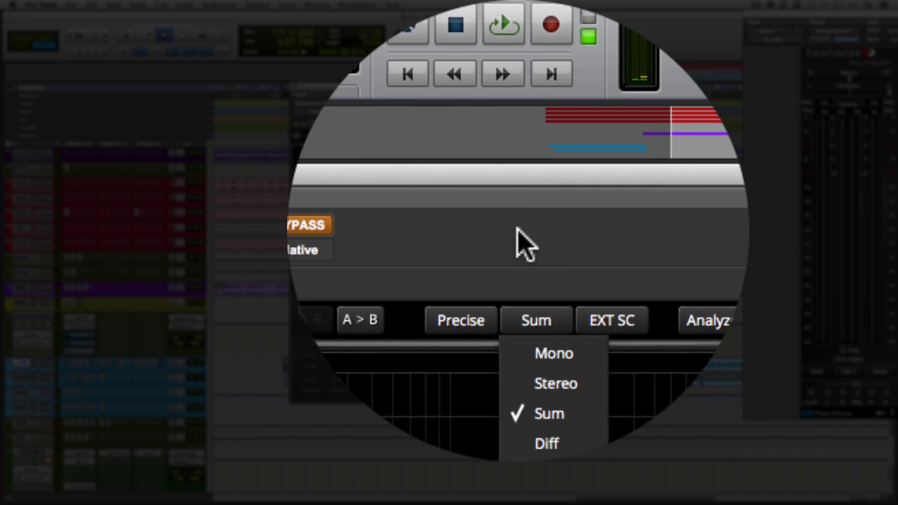
pyautogui.click(519, 230)
pyautogui.click(546, 393)
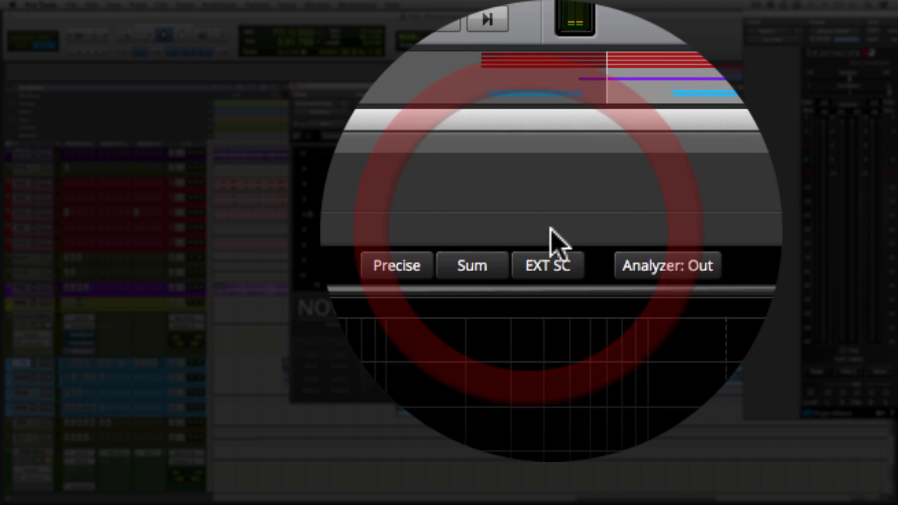
pyautogui.click(554, 237)
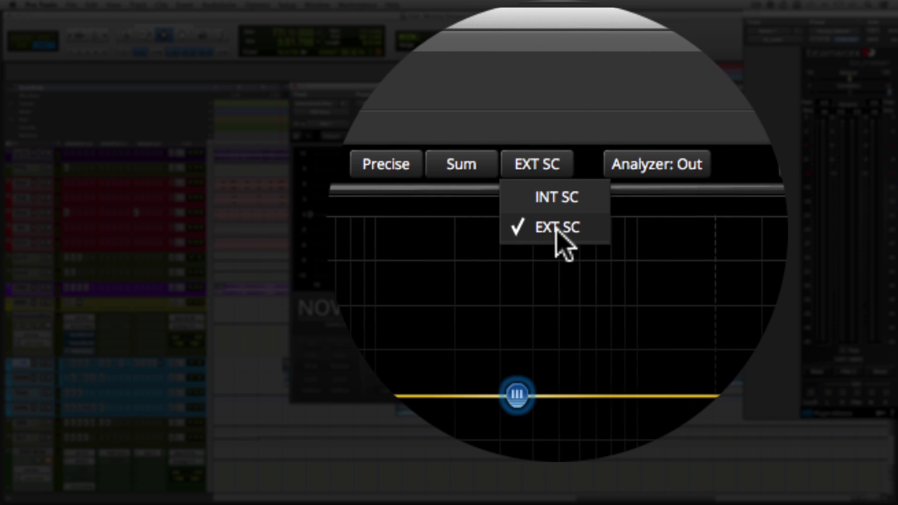
pyautogui.click(556, 230)
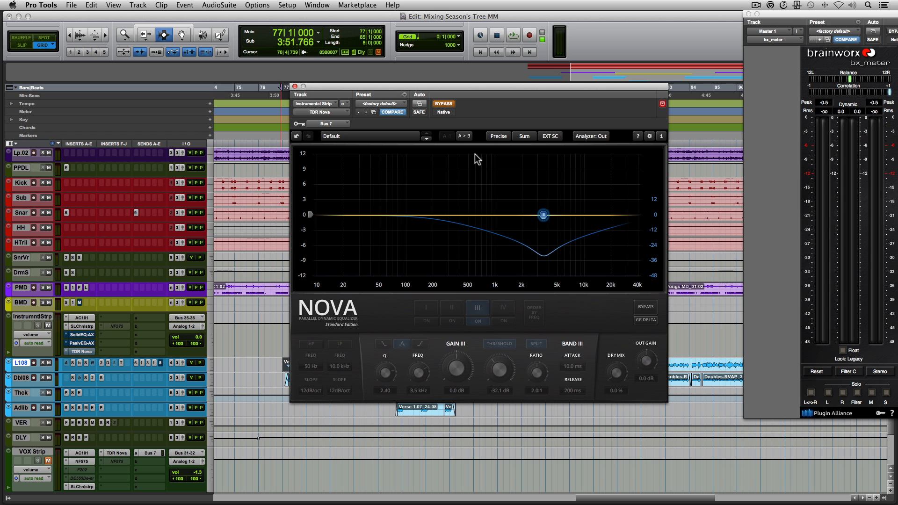
# Unmute the VOX Strip track and inspect its Bus 7 send in a floating window before closing it
pyautogui.click(42, 453)
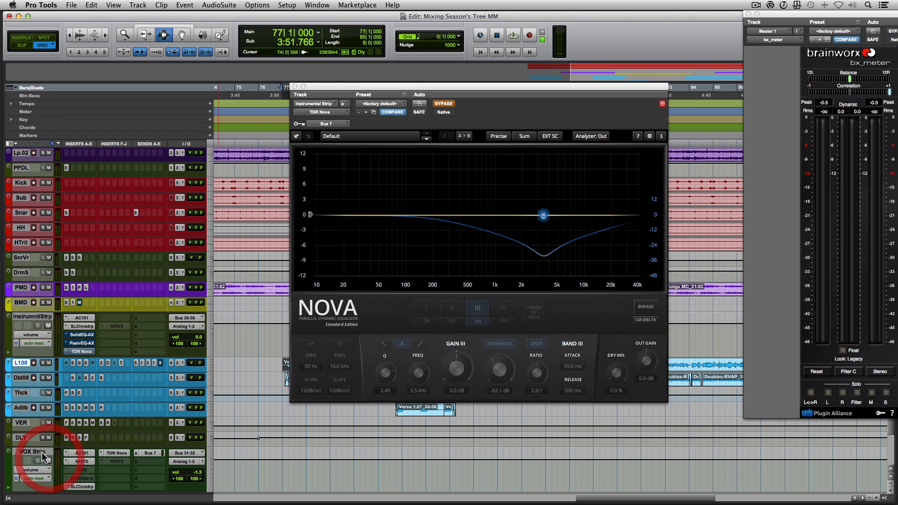
pyautogui.click(145, 453)
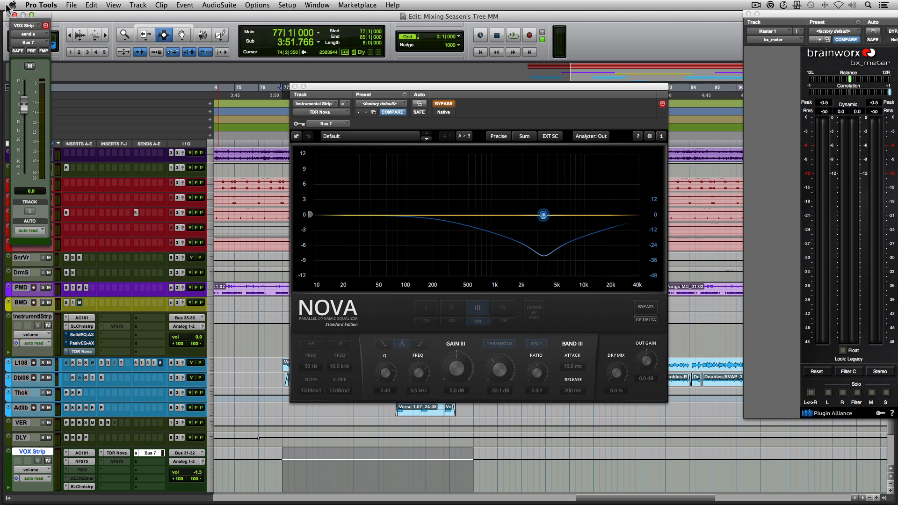
pyautogui.click(46, 21)
pyautogui.moveTo(46, 21); pyautogui.dragTo(271, 72)
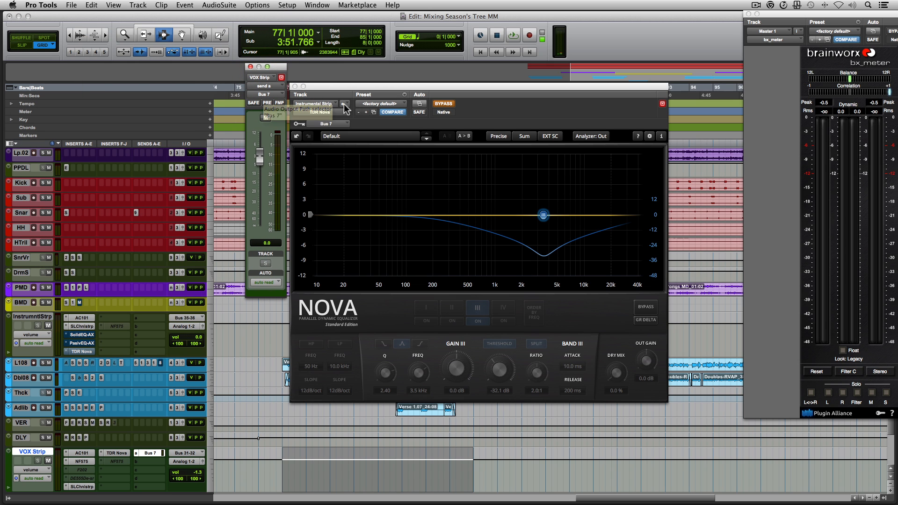
pyautogui.click(250, 67)
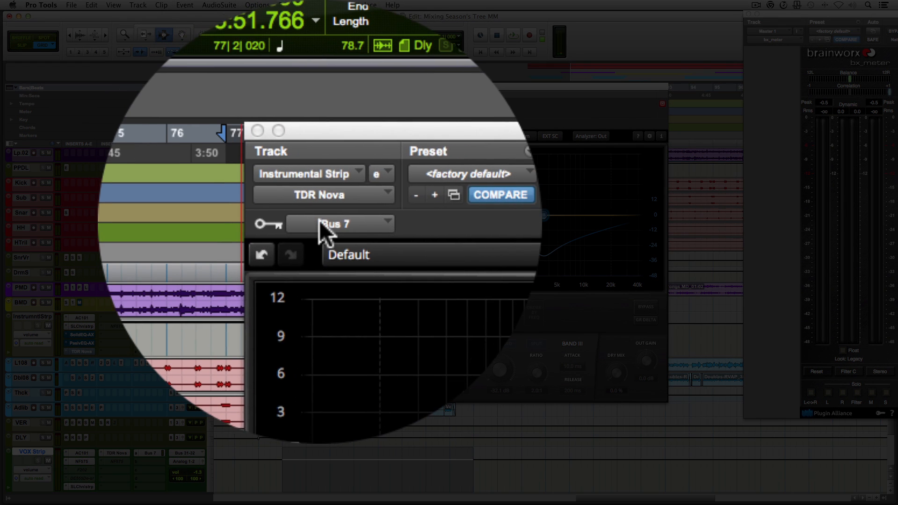
# View the key input choices of TDR Nova on the Instrumental Strip, leaving Bus 7 assigned
pyautogui.click(322, 220)
pyautogui.moveTo(331, 220)
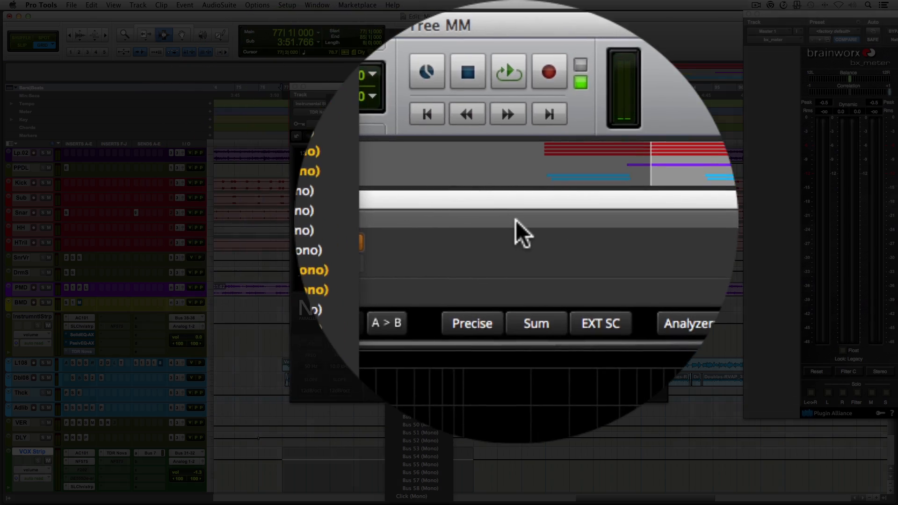
pyautogui.click(513, 101)
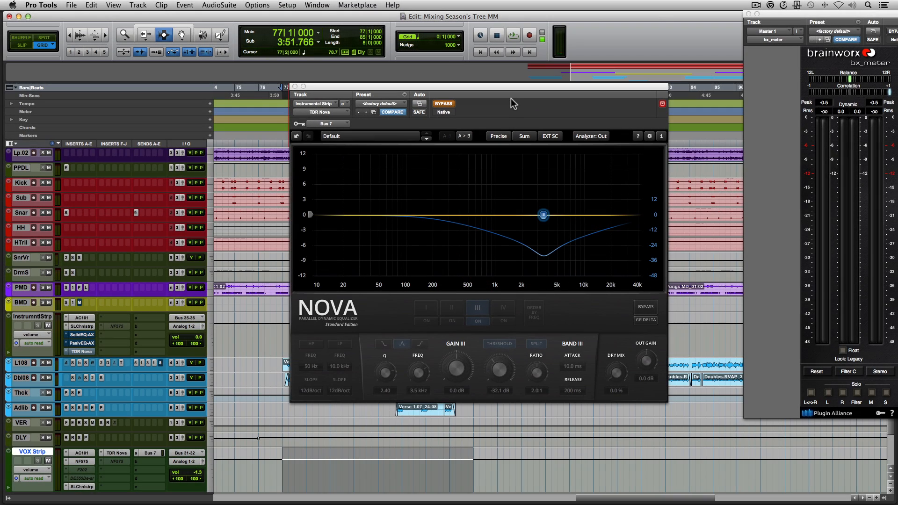
# Take TDR Nova out of bypass, keeping band III's Q at 2.40 and its threshold processing switched on
pyautogui.click(443, 104)
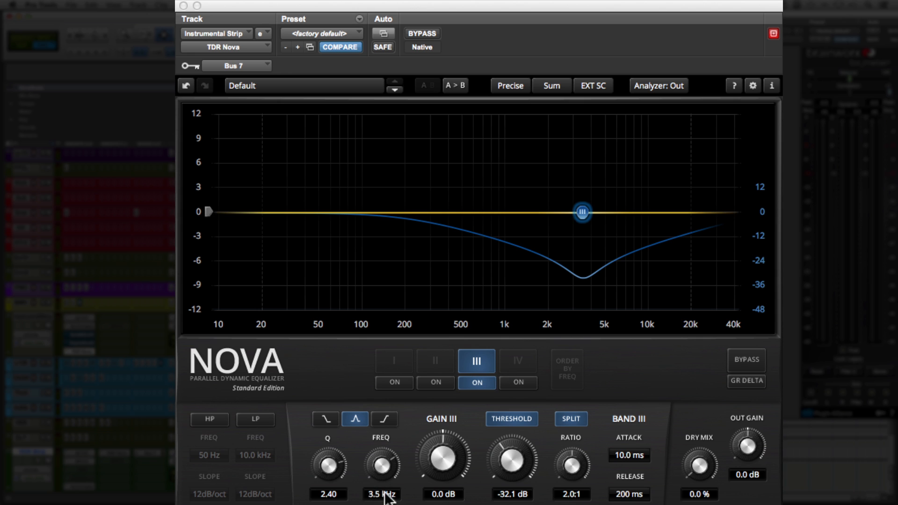
pyautogui.moveTo(326, 466); pyautogui.dragTo(326, 467)
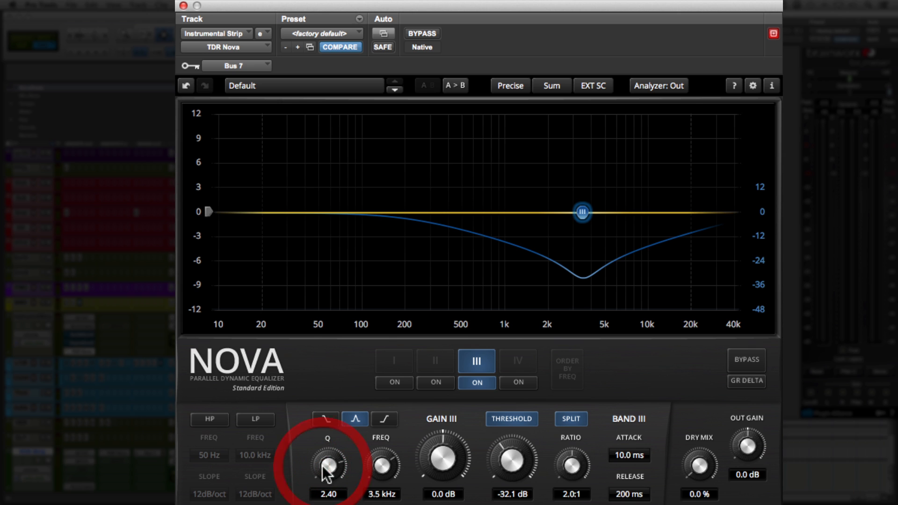
pyautogui.click(519, 417)
pyautogui.click(518, 417)
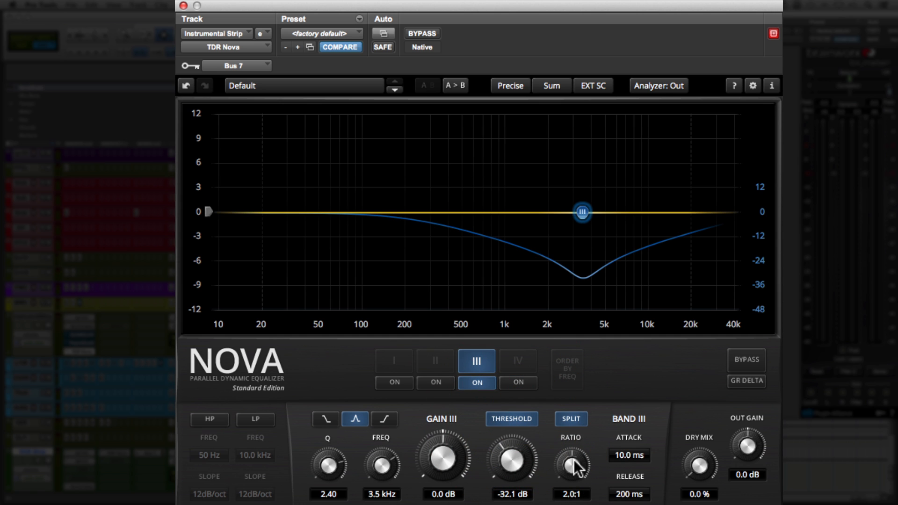
# Reset band III's threshold to 0.0 dB and lower it to -31.5 dB during playback, keeping the dry mix at 0.0 %
pyautogui.moveTo(510, 460); pyautogui.dragTo(478, 464)
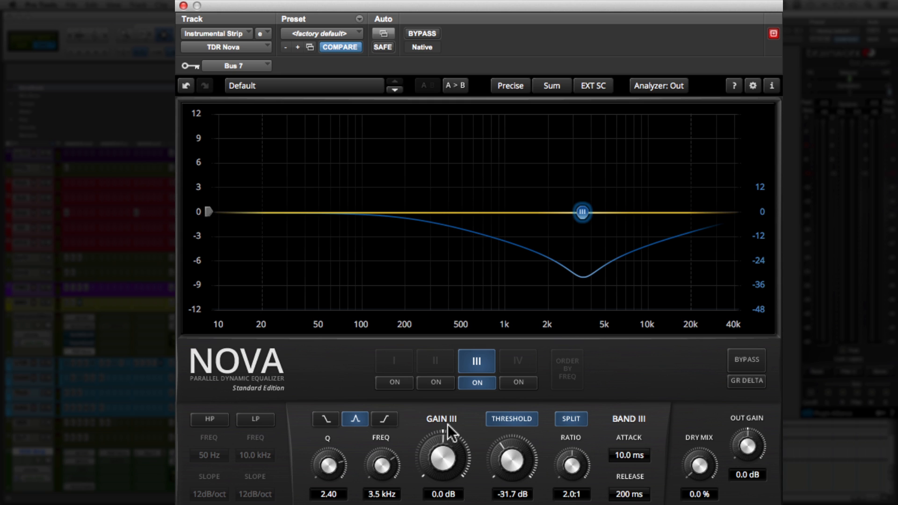
pyautogui.moveTo(507, 460); pyautogui.dragTo(507, 460)
pyautogui.doubleClick(509, 463)
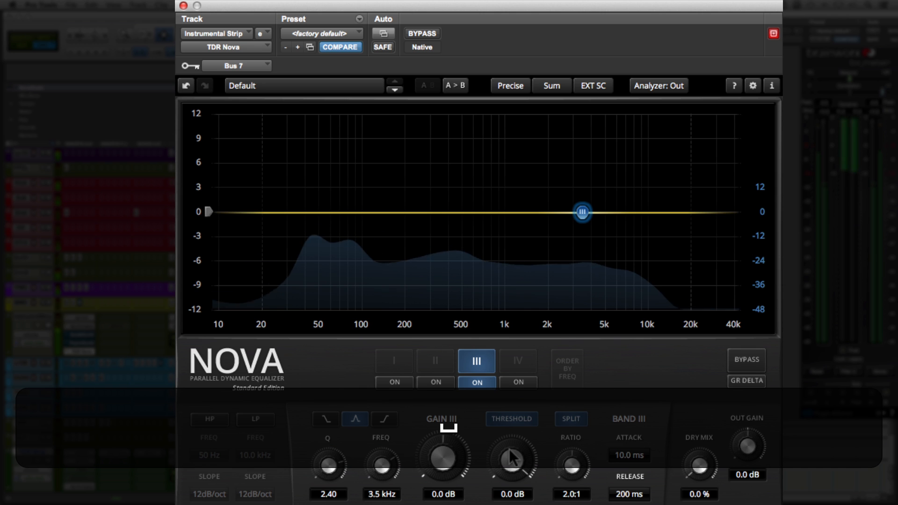
pyautogui.moveTo(506, 449)
pyautogui.mouseDown()
pyautogui.moveTo(511, 454)
pyautogui.moveTo(500, 369)
pyautogui.mouseUp()
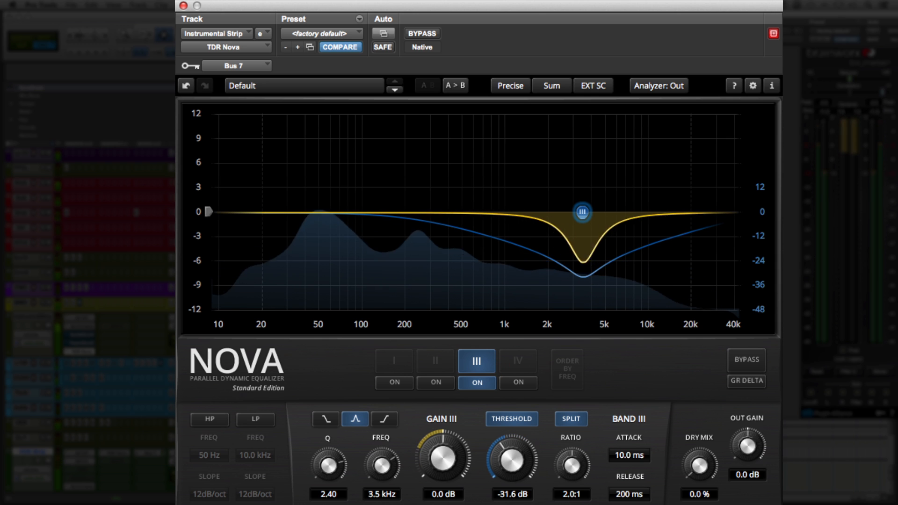
pyautogui.press('space')
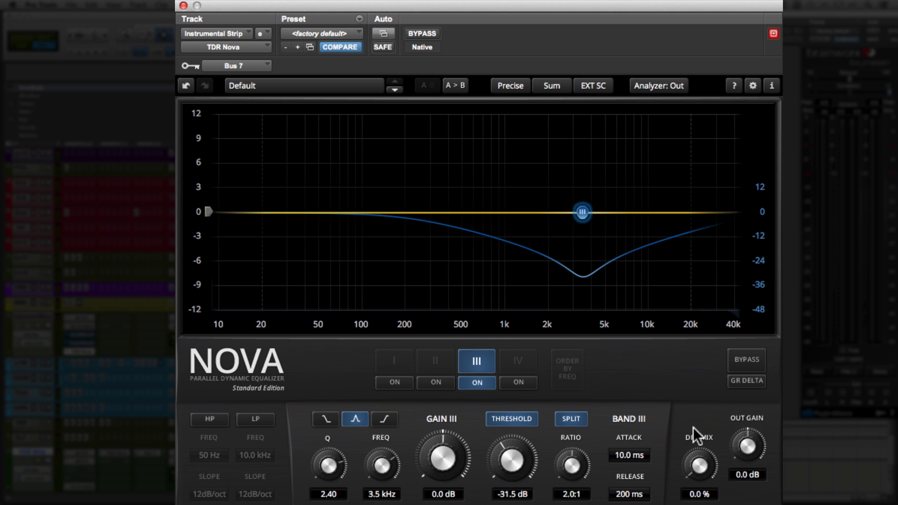
pyautogui.moveTo(700, 473); pyautogui.dragTo(597, 502)
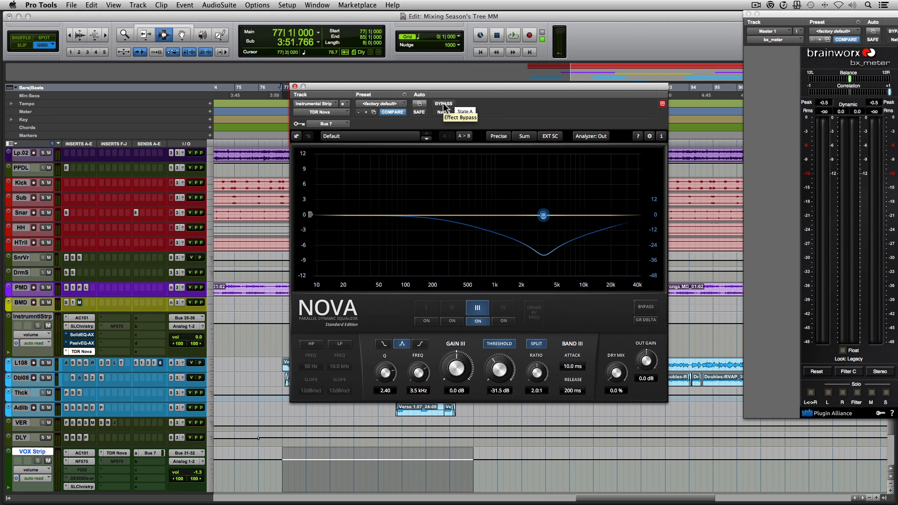
# Move the TDR Nova window clear of the vocal clips and play from bar 77, toggling its bypass to compare
pyautogui.click(500, 112)
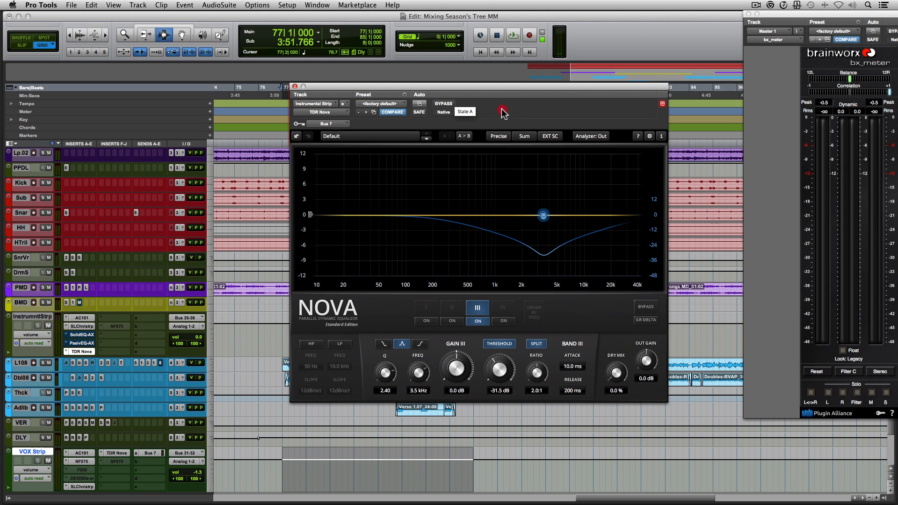
pyautogui.click(447, 104)
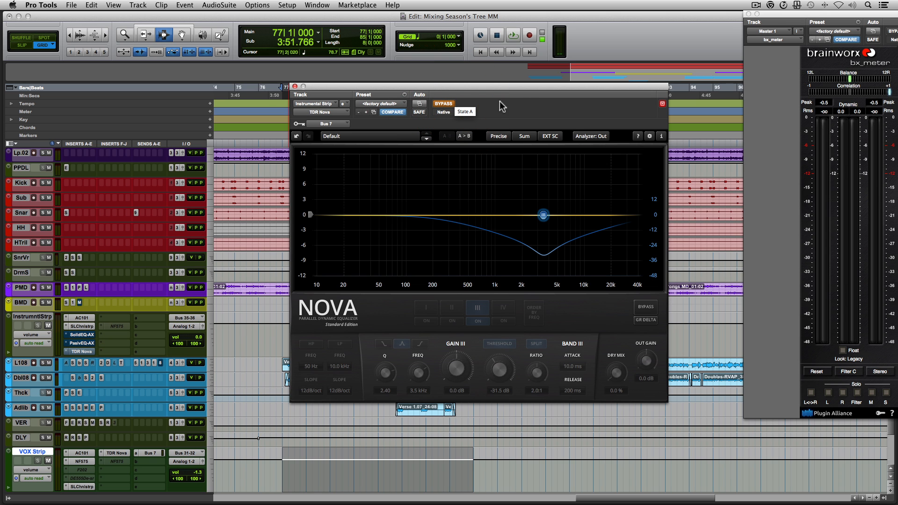
pyautogui.moveTo(445, 107); pyautogui.dragTo(444, 32)
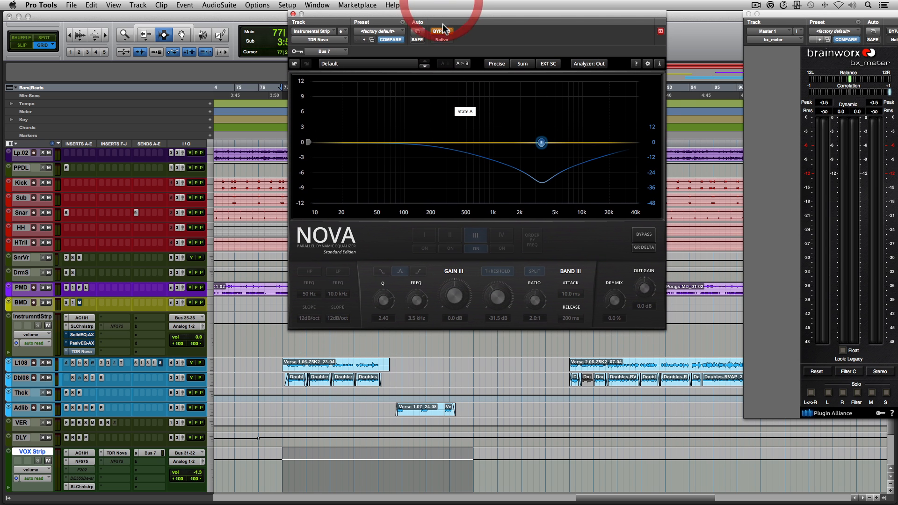
pyautogui.press('space')
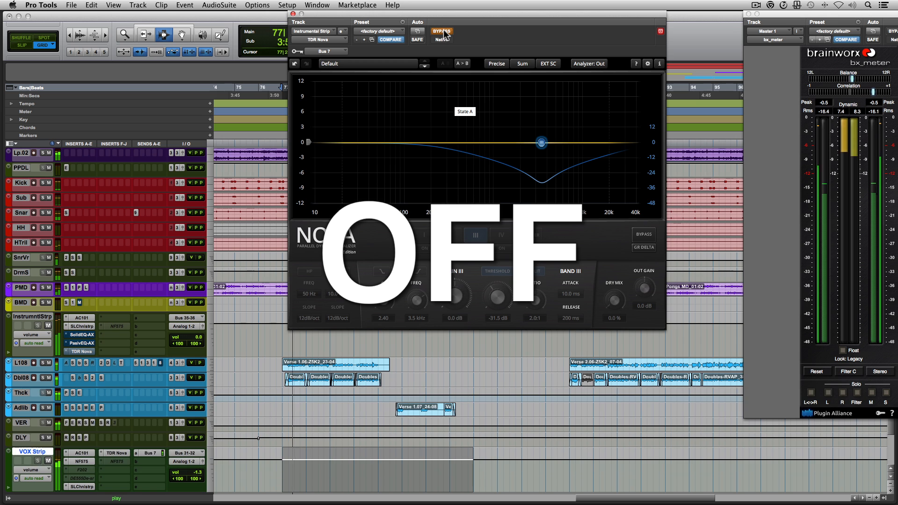
pyautogui.click(443, 33)
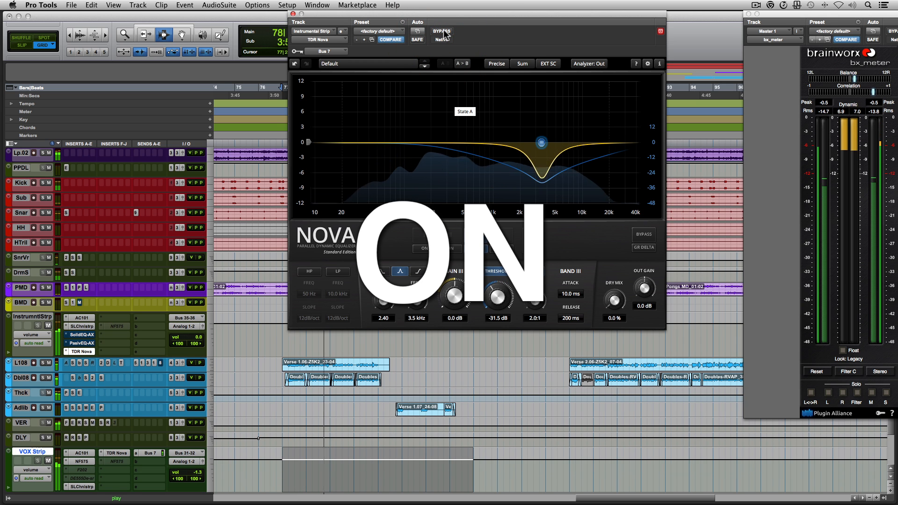
pyautogui.click(442, 31)
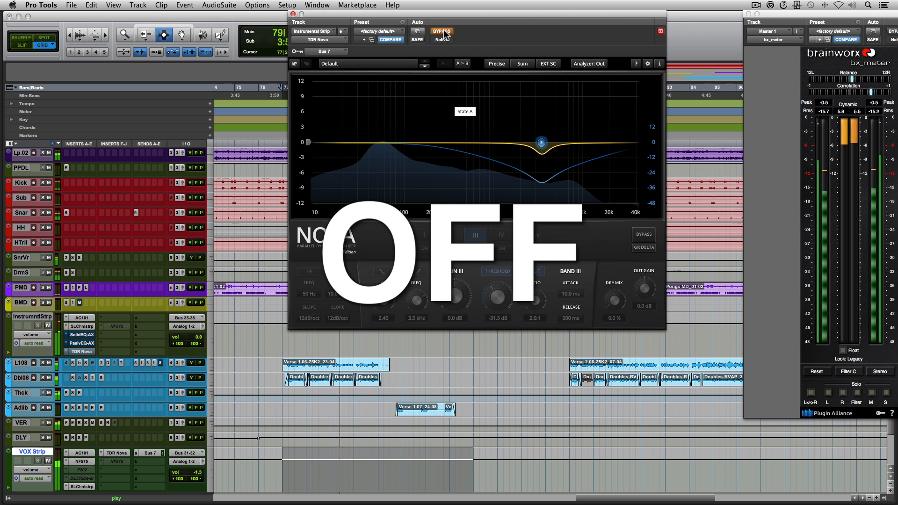
pyautogui.click(442, 32)
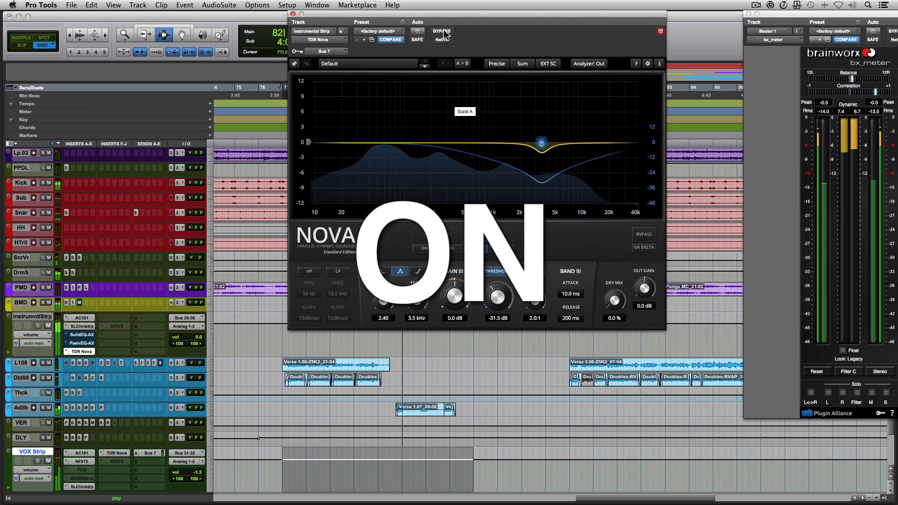
pyautogui.press('space')
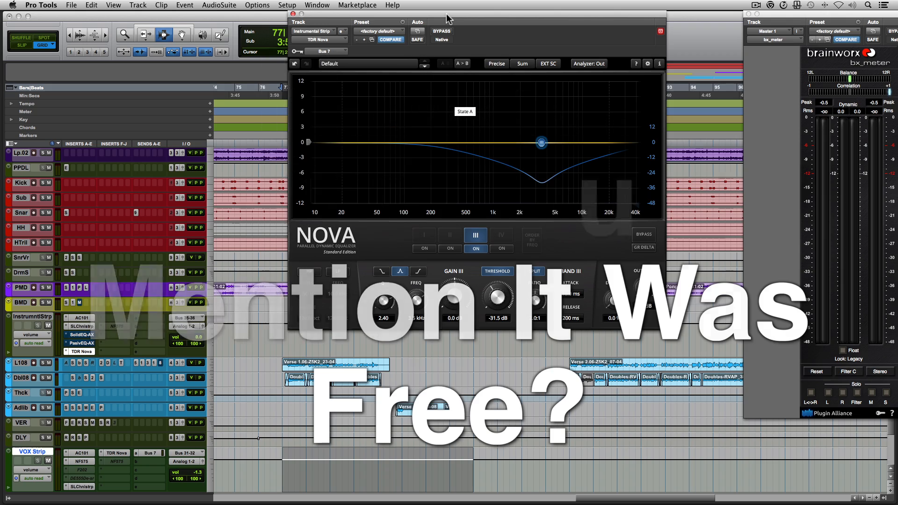
# Move the TDR Nova window back down and play the mix from bar 77 with the dynamic EQ active
pyautogui.moveTo(446, 15); pyautogui.dragTo(439, 107)
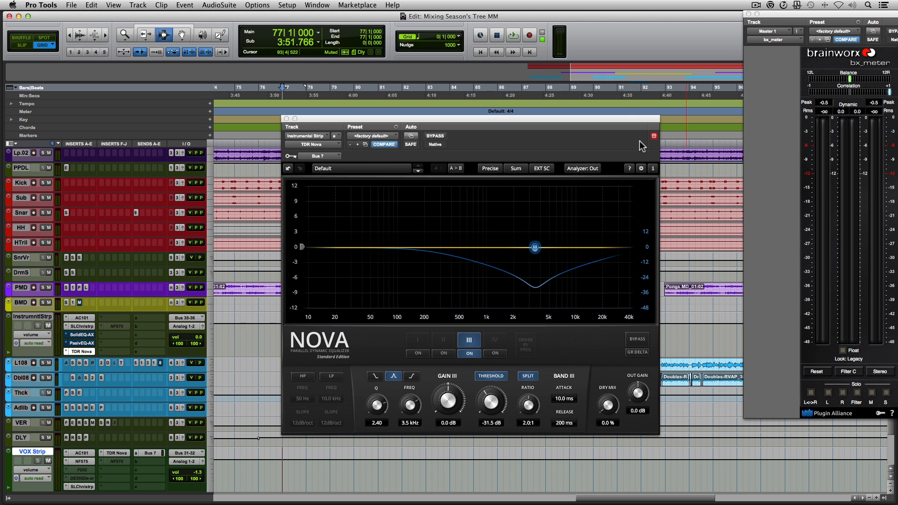
pyautogui.press('space')
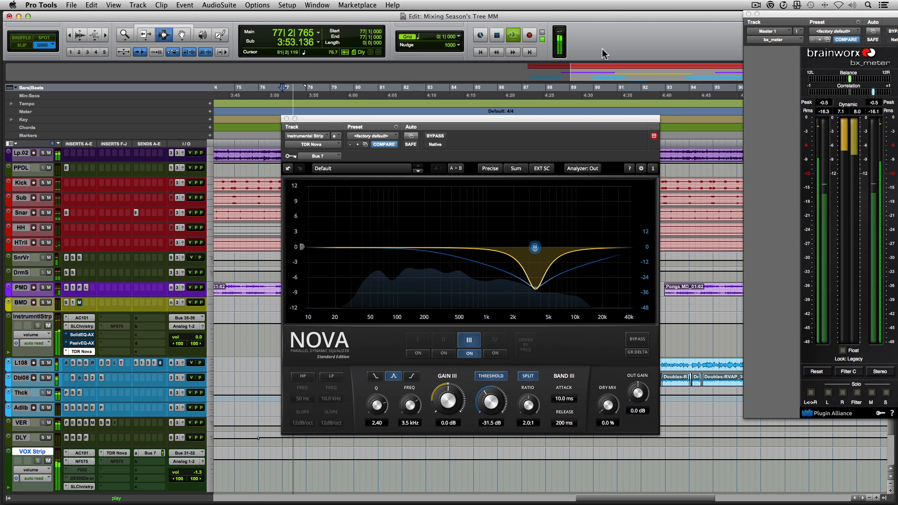